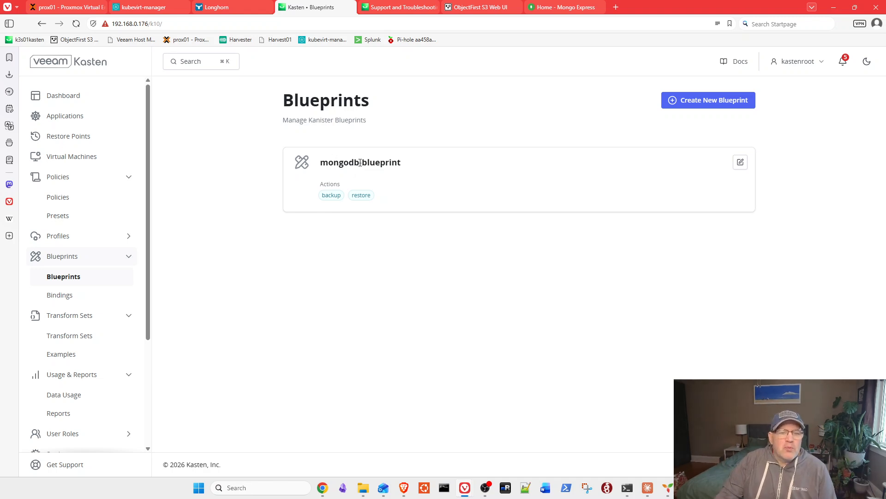
# - Review the mongodb-blueprint YAML with its lockMongo, unlockMongo and verifyRestore phases, then validate and save it
pyautogui.click(741, 162)
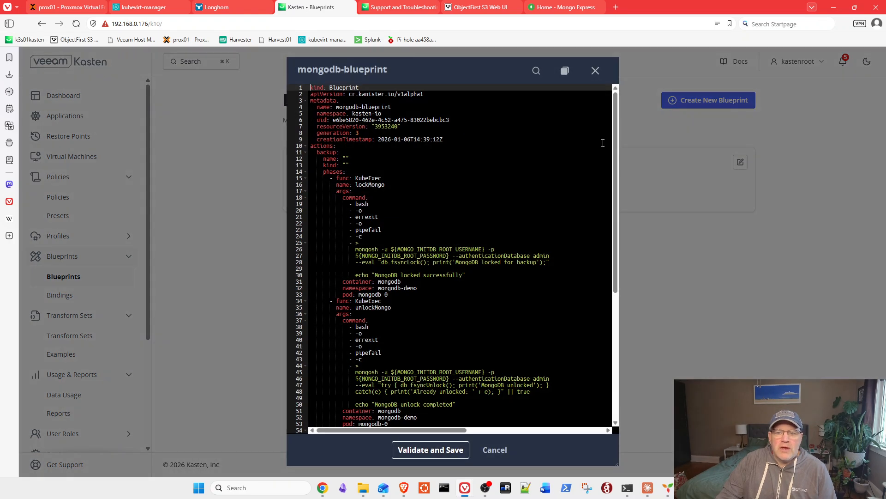
pyautogui.scroll(-5, 601, 145)
pyautogui.scroll(5, 557, 210)
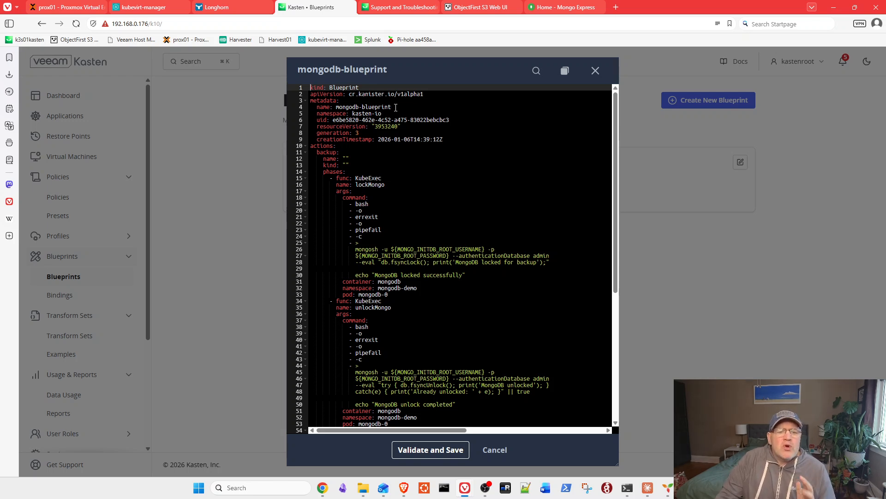
pyautogui.scroll(-1, 437, 188)
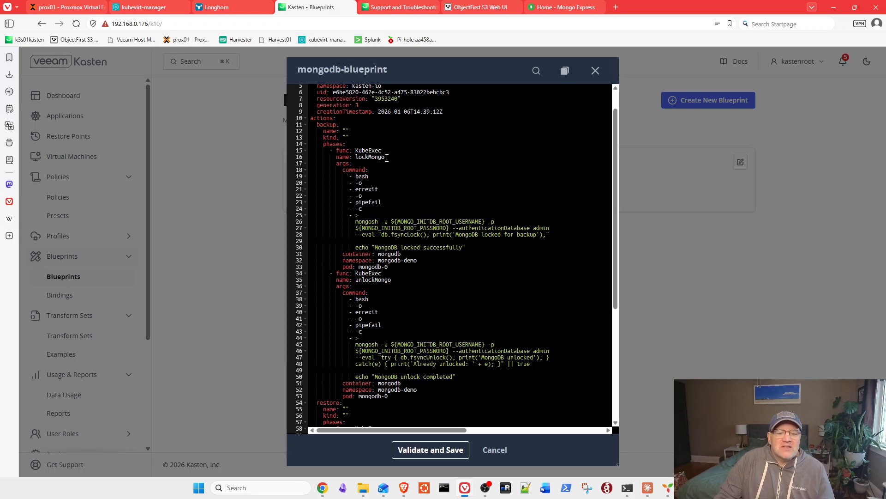
pyautogui.scroll(-1, 370, 164)
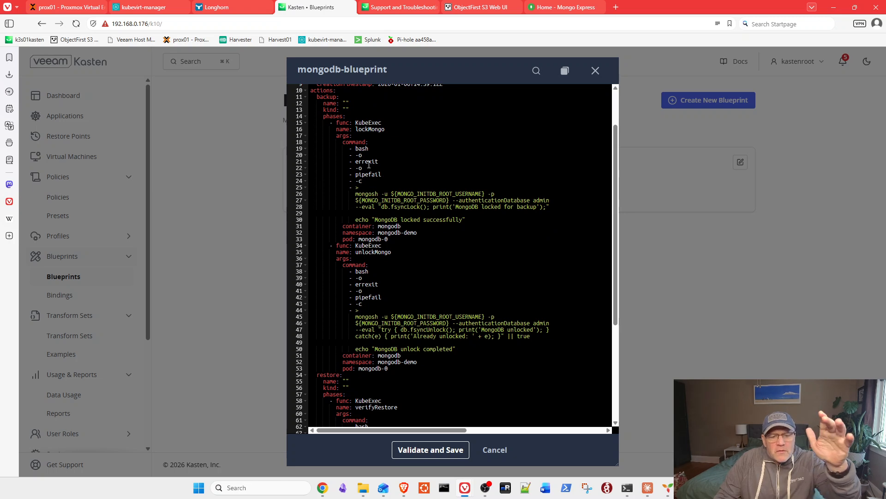
pyautogui.scroll(-7, 370, 165)
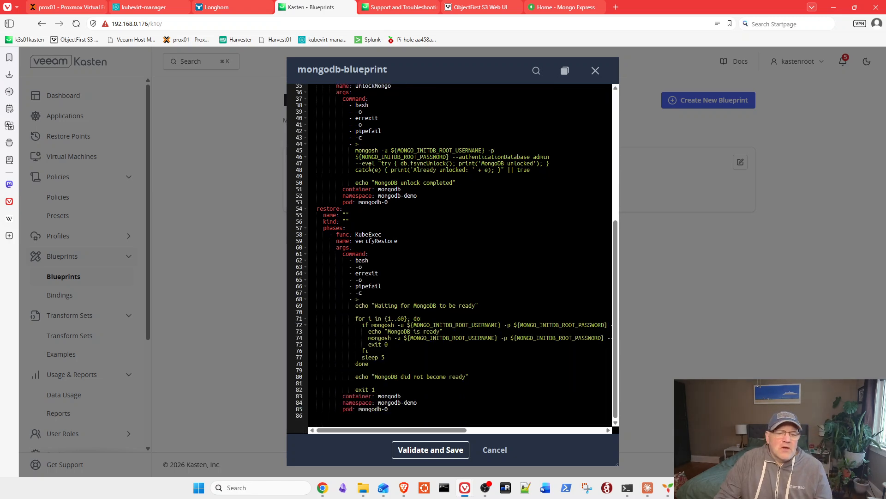
pyautogui.scroll(-2, 370, 166)
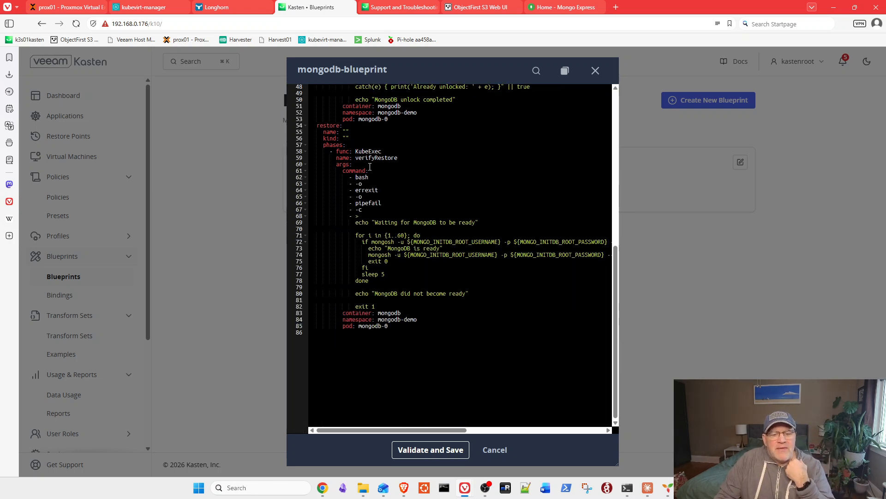
pyautogui.scroll(-3, 369, 167)
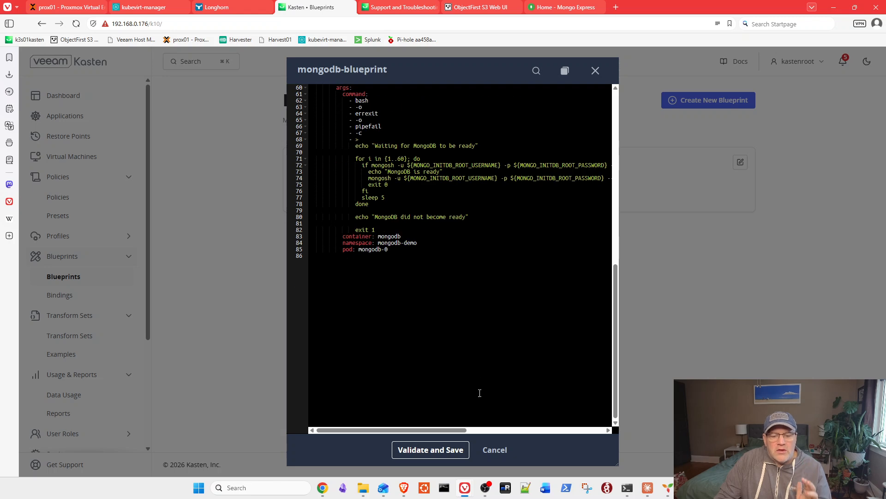
pyautogui.scroll(12, 448, 184)
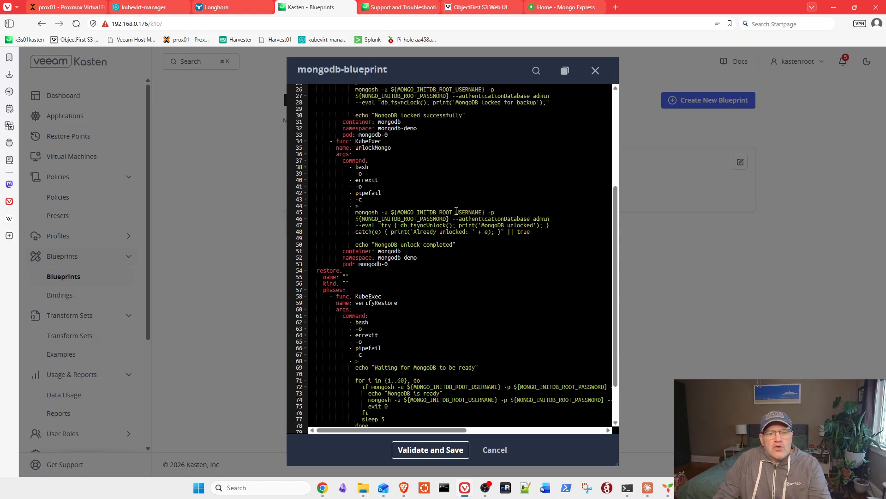
pyautogui.scroll(3, 457, 209)
pyautogui.scroll(-5, 457, 209)
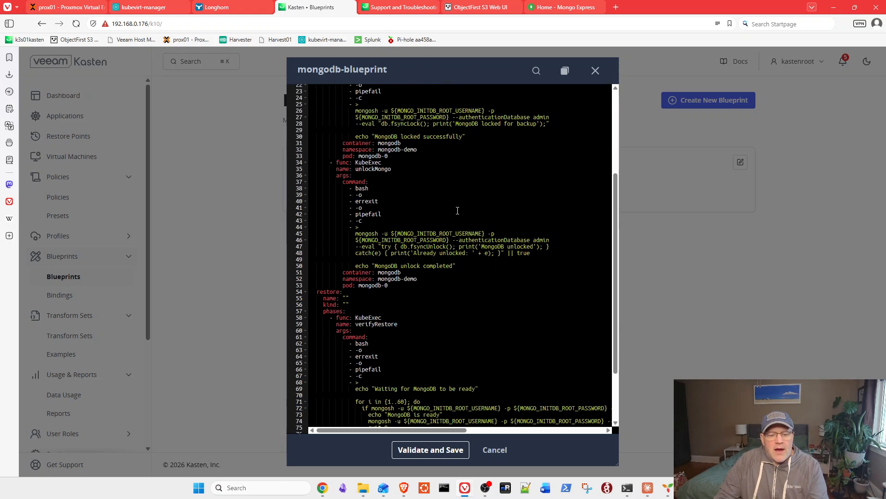
pyautogui.click(433, 451)
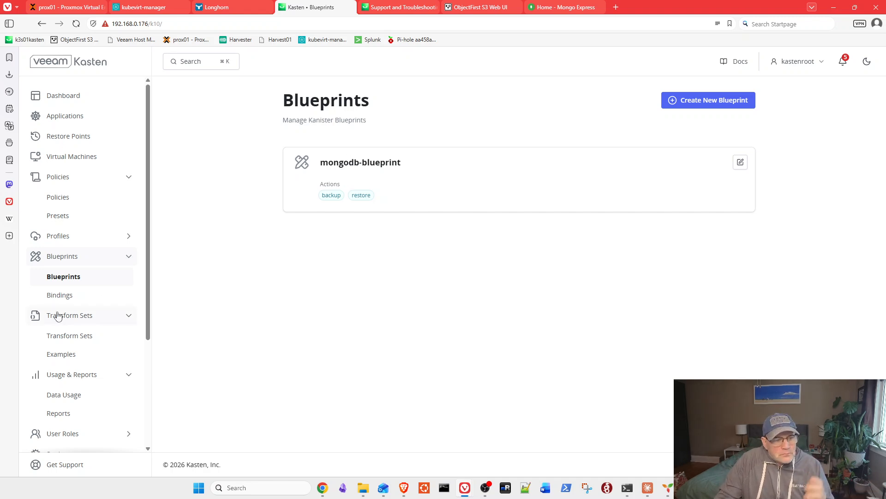
# - Show the Blueprint Bindings list, where mongodb links to mongodb-blueprint with 2 constraints
pyautogui.click(60, 295)
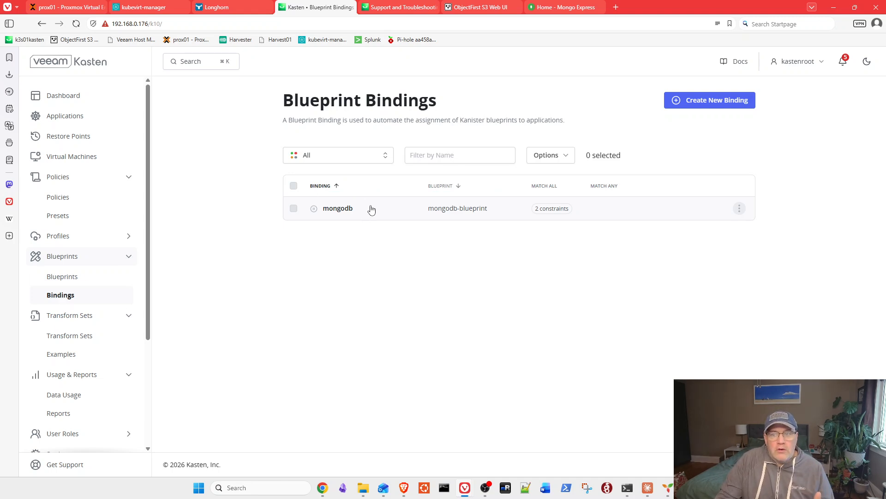
# - Edit the mongodb binding, keeping it enabled, and proceed to its constraints
pyautogui.click(739, 209)
pyautogui.click(735, 249)
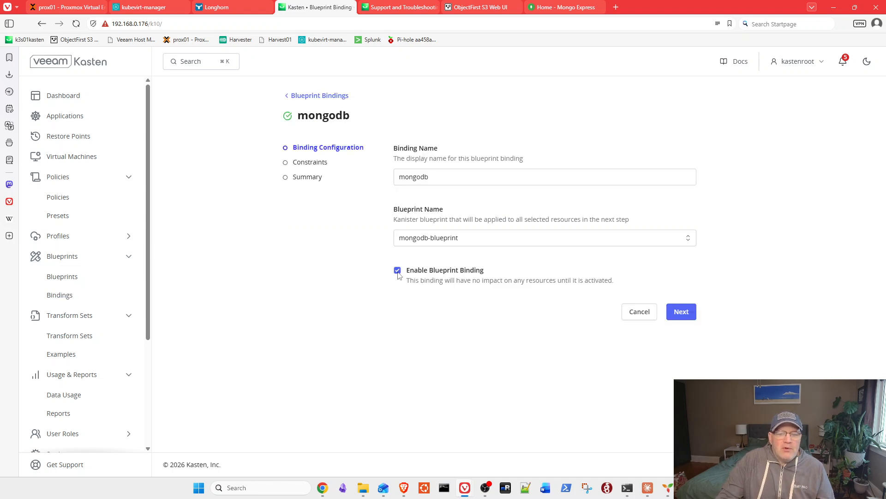
pyautogui.click(682, 316)
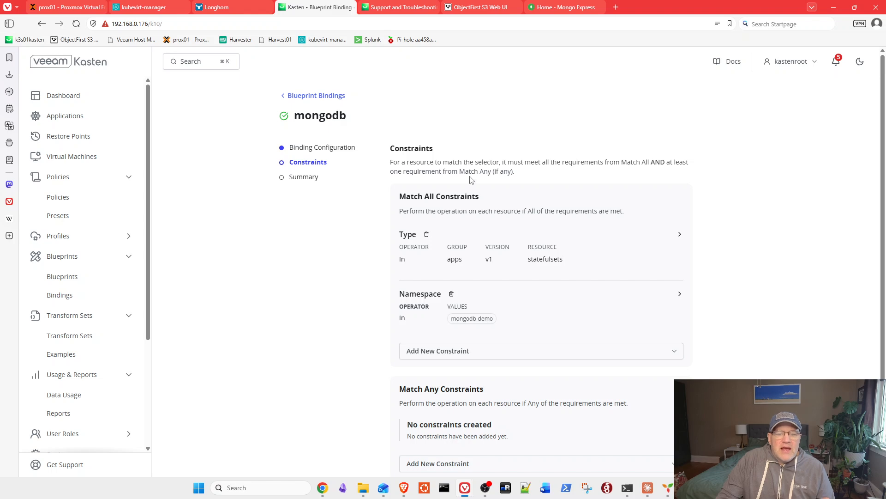
pyautogui.scroll(-2, 472, 179)
pyautogui.scroll(2, 472, 179)
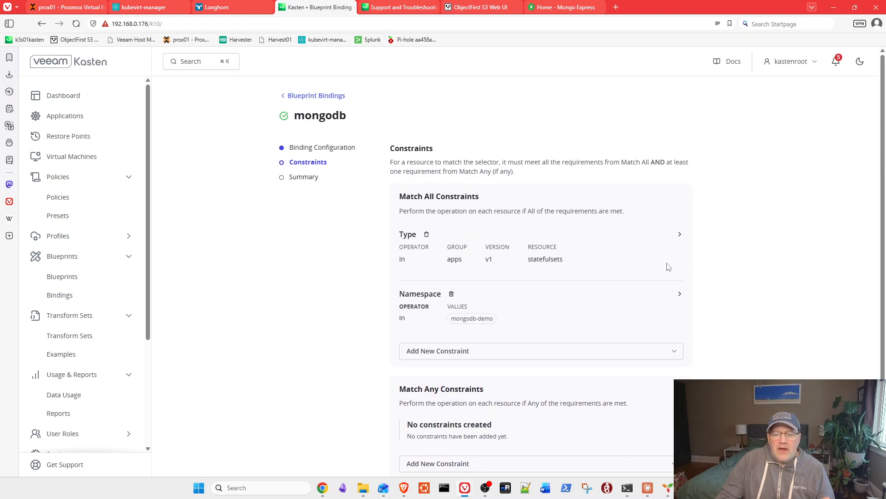
# - Review the binding's Type constraint (statefulsets) and Namespace constraint (mongodb-demo)
pyautogui.click(680, 236)
pyautogui.scroll(-2, 676, 234)
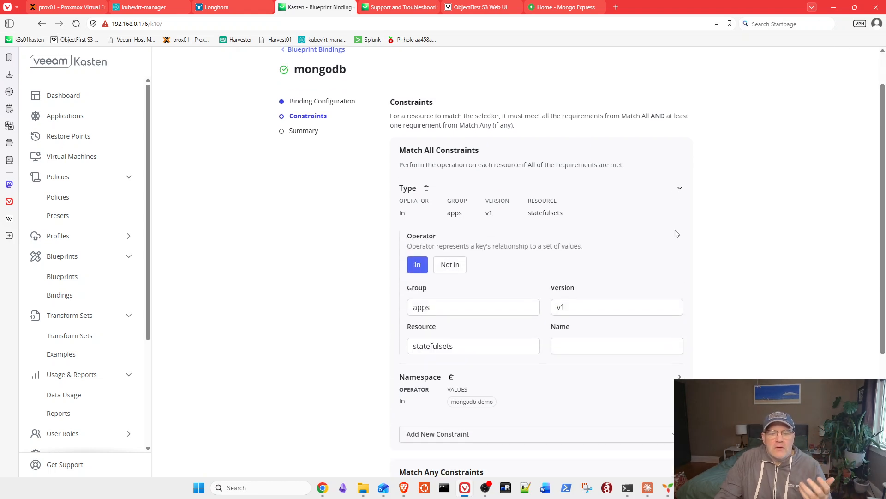
pyautogui.scroll(-1, 675, 232)
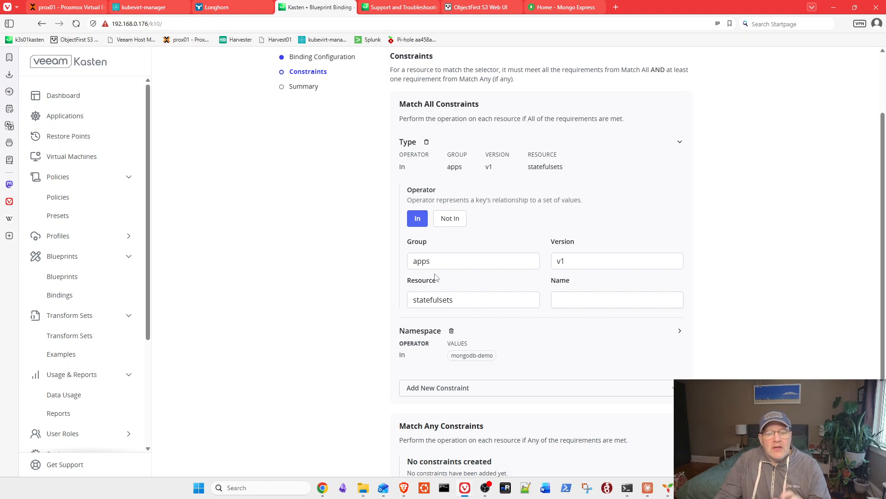
pyautogui.scroll(-1, 441, 296)
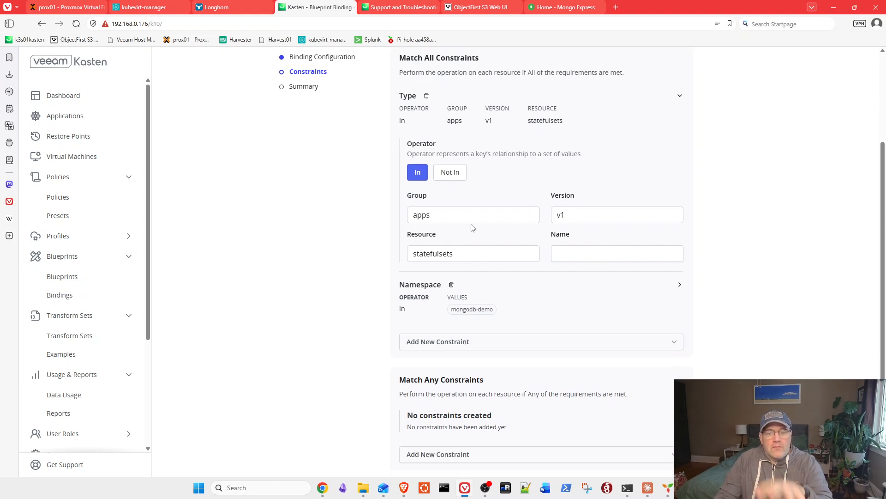
pyautogui.scroll(1, 450, 263)
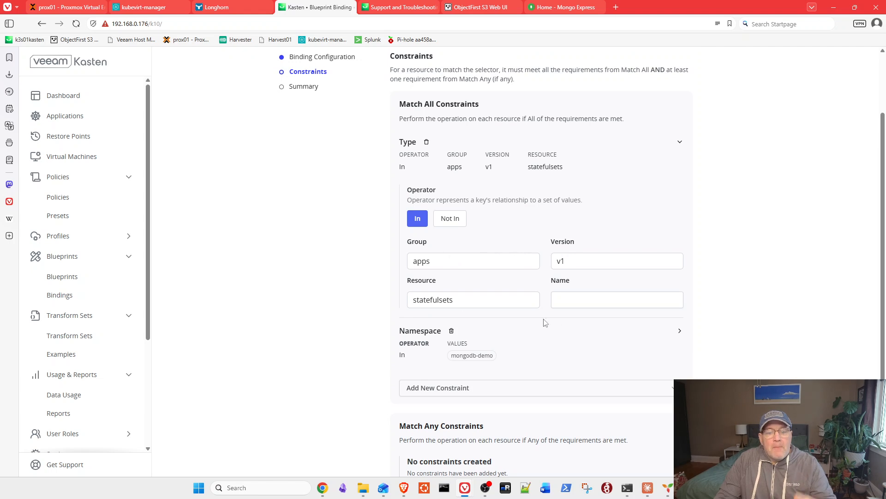
pyautogui.click(675, 333)
pyautogui.scroll(-1, 495, 362)
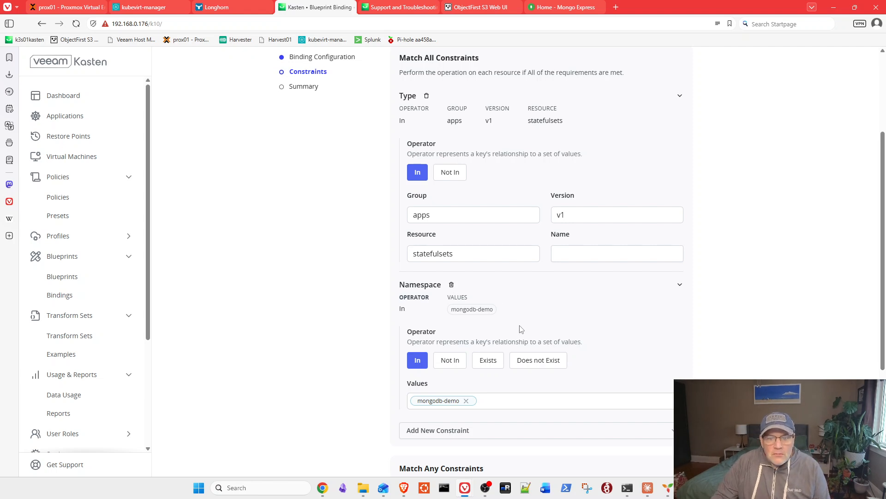
pyautogui.scroll(-2, 525, 327)
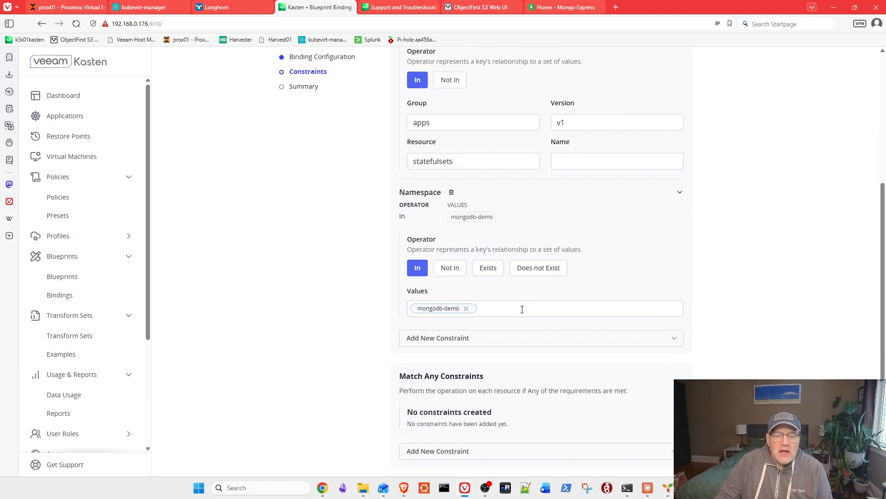
pyautogui.scroll(5, 523, 309)
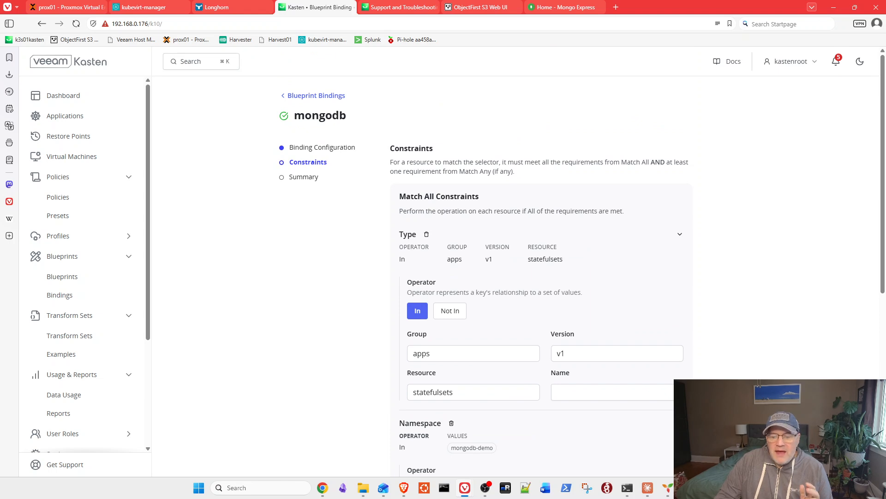
pyautogui.scroll(-5, 524, 323)
# - Submit the updated mongodb binding and return to the Applications list
pyautogui.click(669, 446)
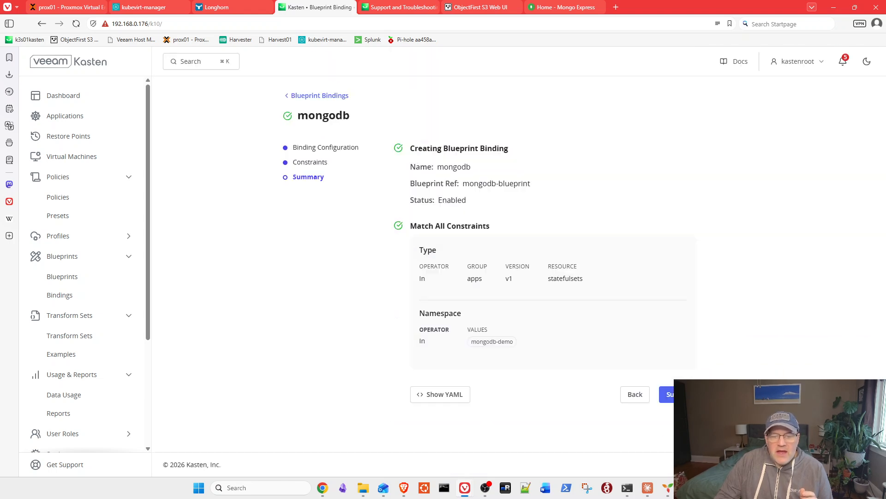
pyautogui.click(668, 394)
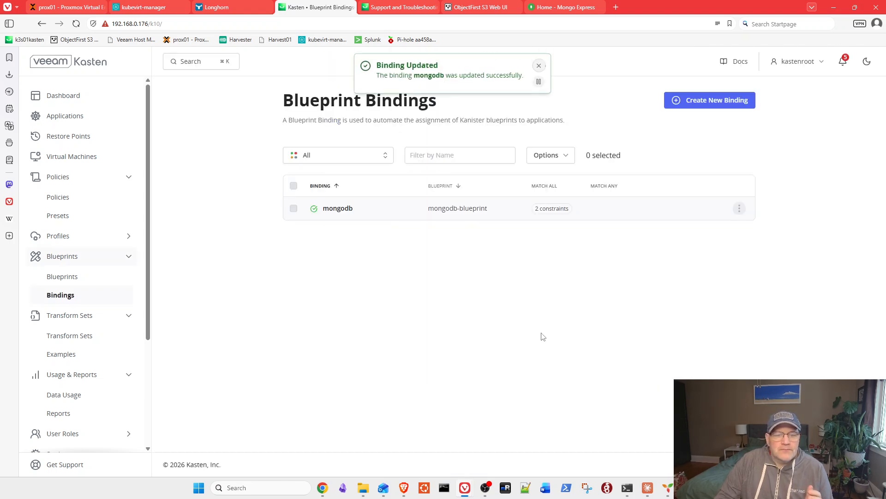
pyautogui.click(76, 120)
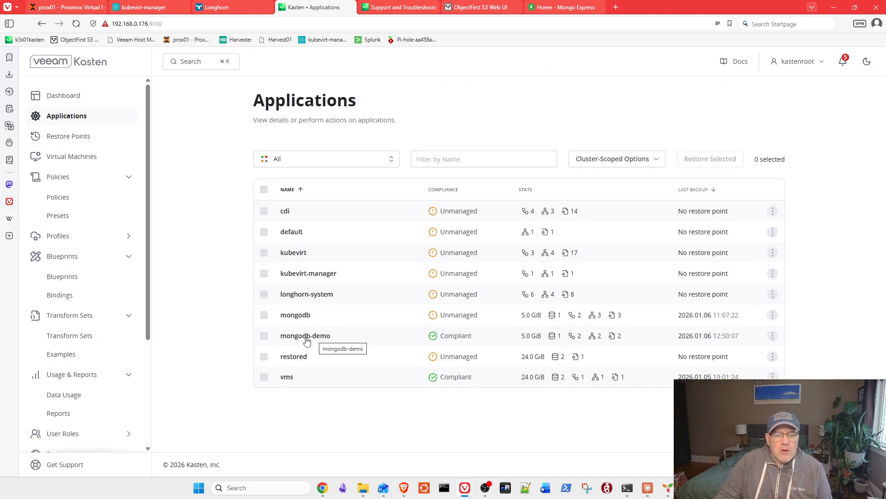
# - Open mongodb-demo details and check the mongodb statefulset's blueprint configuration without changing it
pyautogui.click(305, 336)
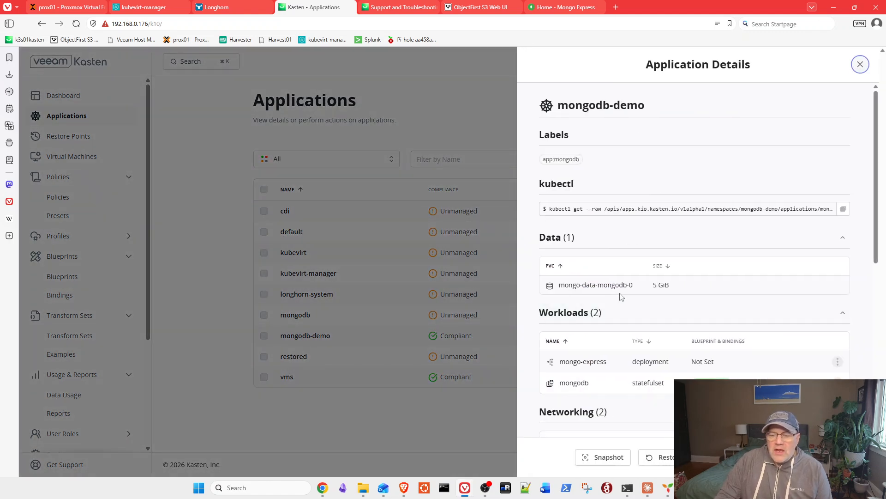
pyautogui.scroll(-2, 622, 295)
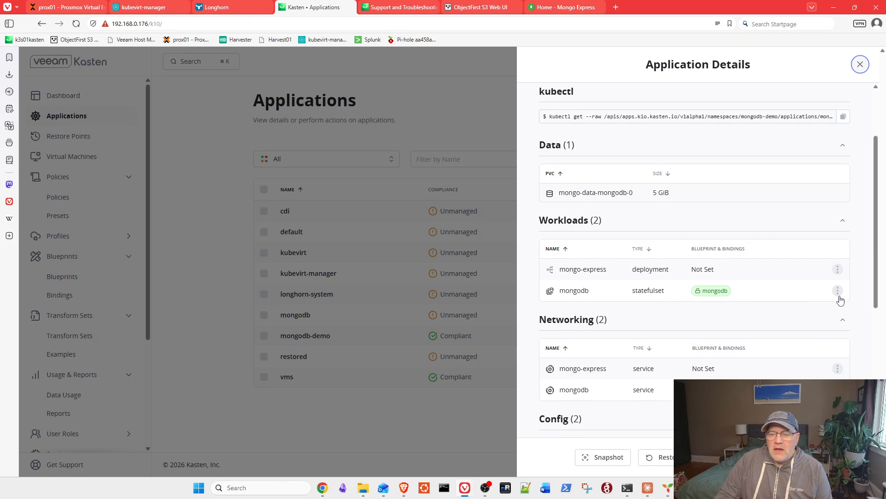
pyautogui.click(837, 292)
pyautogui.click(804, 309)
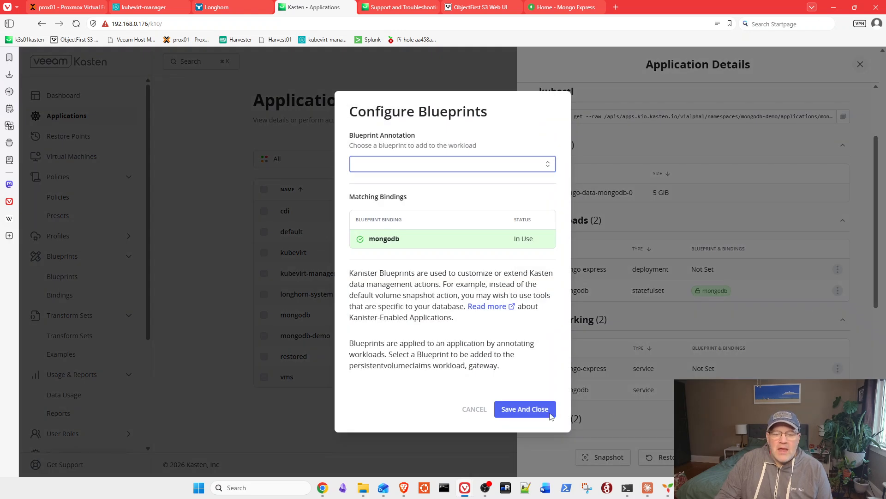
pyautogui.click(467, 411)
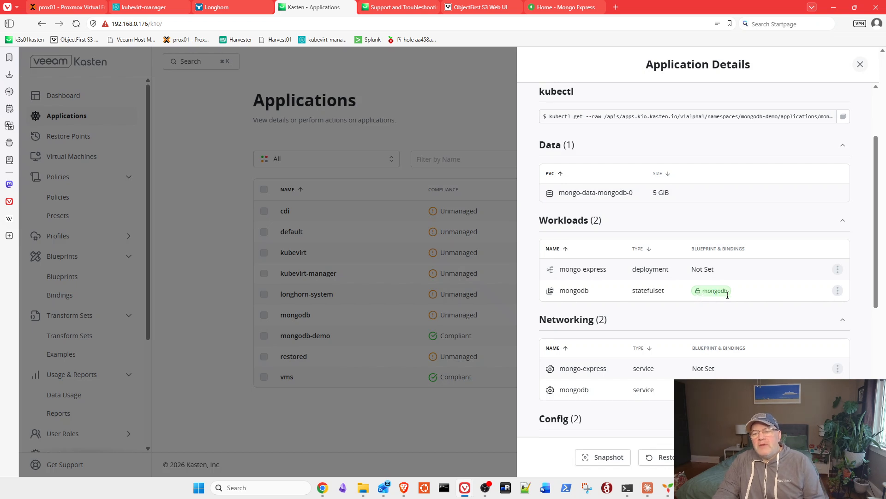
pyautogui.click(838, 291)
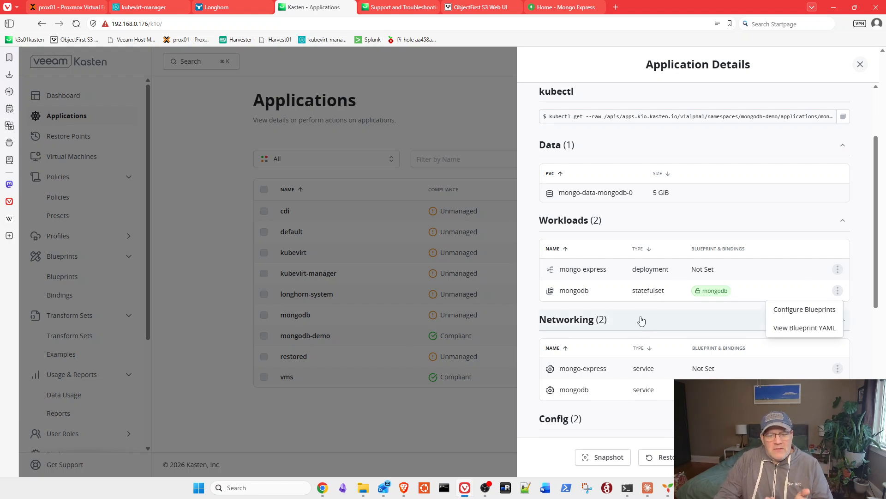
# - View the YAML of the mongodb statefulset's blueprint binding, then close it
pyautogui.click(787, 327)
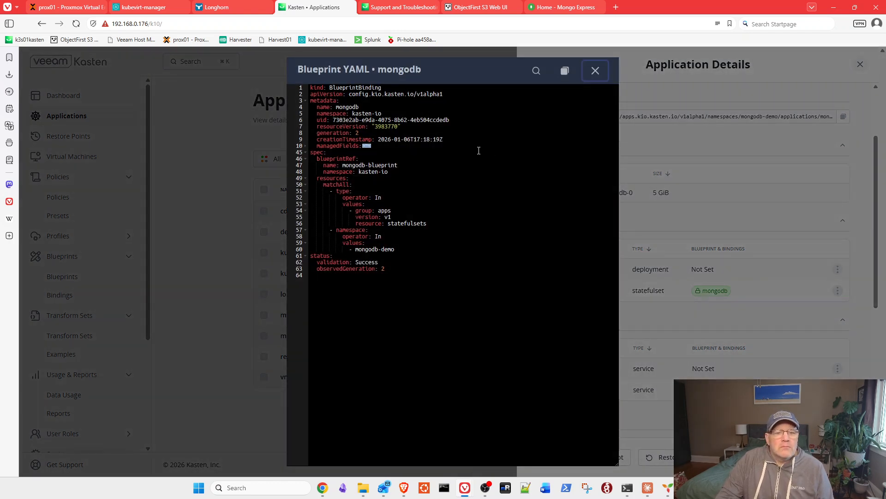
pyautogui.click(595, 70)
pyautogui.click(838, 292)
# - Inspect the available blueprints in Configure Blueprints, cancel, and close the mongodb-demo details
pyautogui.click(805, 308)
pyautogui.click(451, 171)
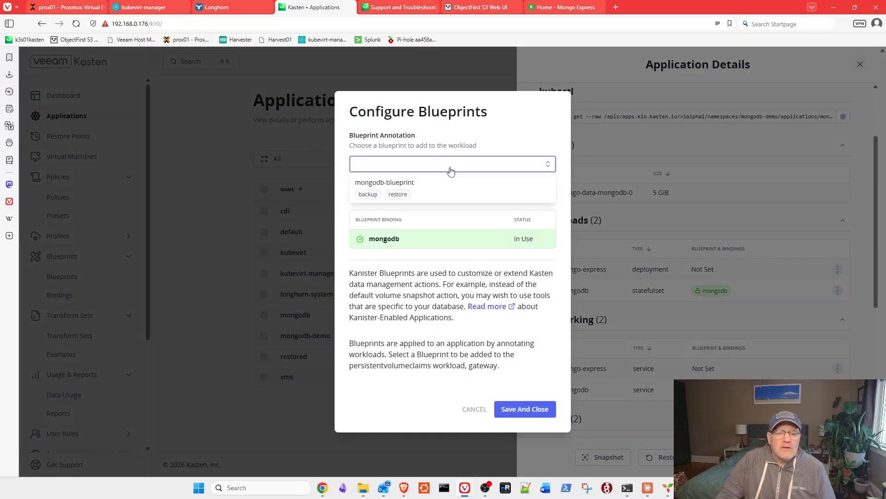
pyautogui.click(454, 150)
pyautogui.click(445, 168)
pyautogui.click(447, 162)
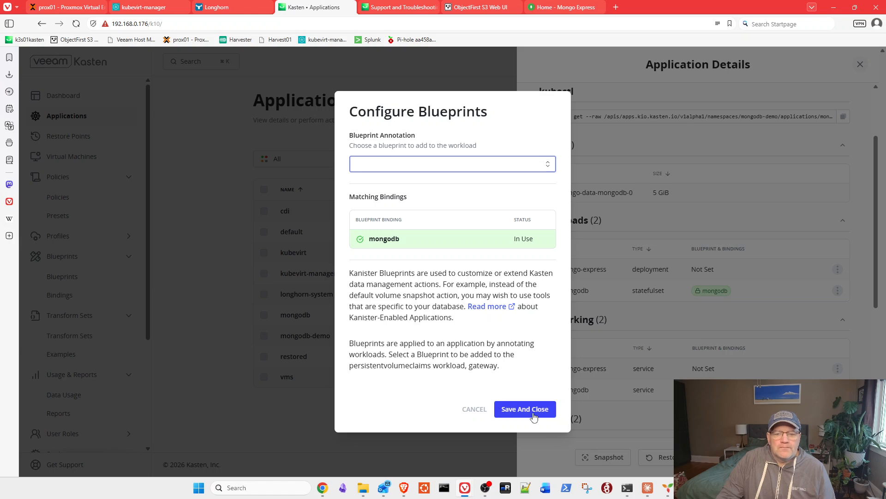
pyautogui.click(474, 410)
pyautogui.scroll(-2, 867, 161)
pyautogui.click(860, 64)
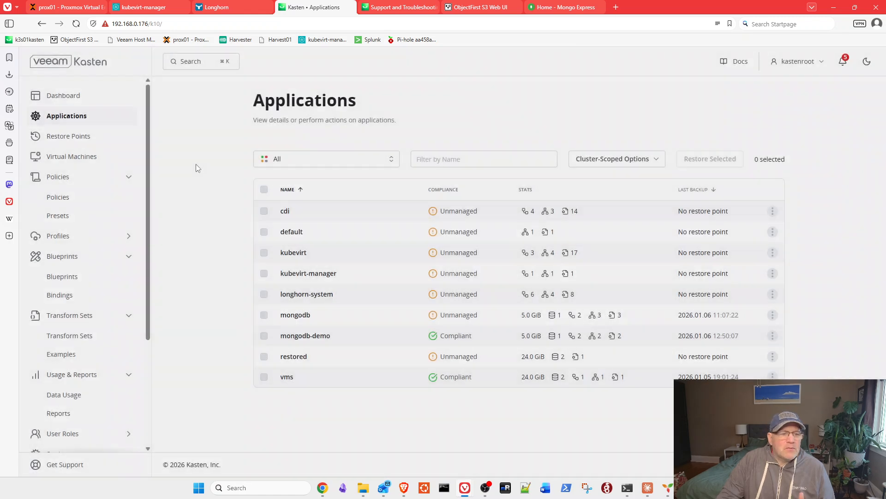
# - Show the Dashboard and scroll to the recent mongodb-demo-backup policy runs
pyautogui.click(65, 96)
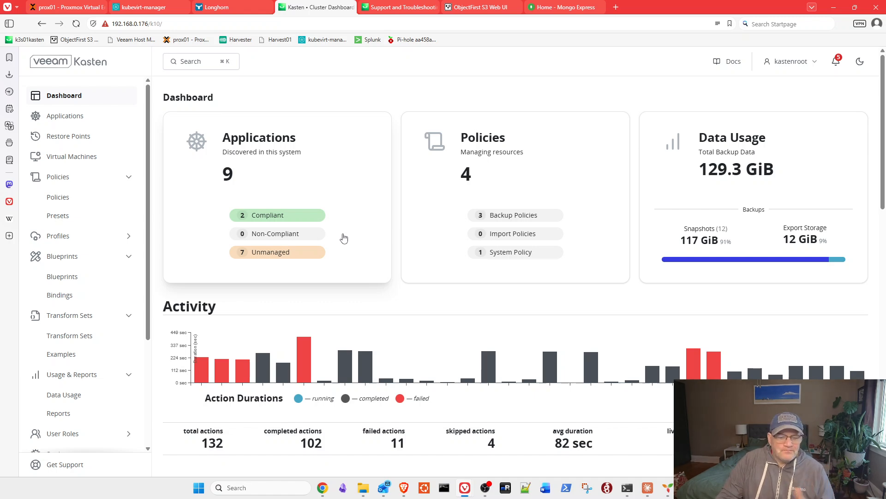
pyautogui.scroll(-3, 342, 238)
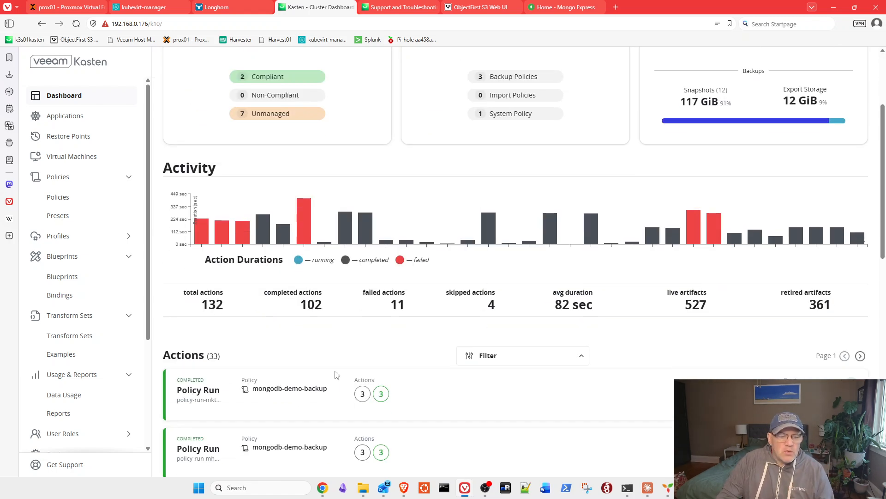
# - Open the latest mongodb-demo-backup run's Backup action and review artifacts including mongodb-blueprint and mongodb binding
pyautogui.click(280, 392)
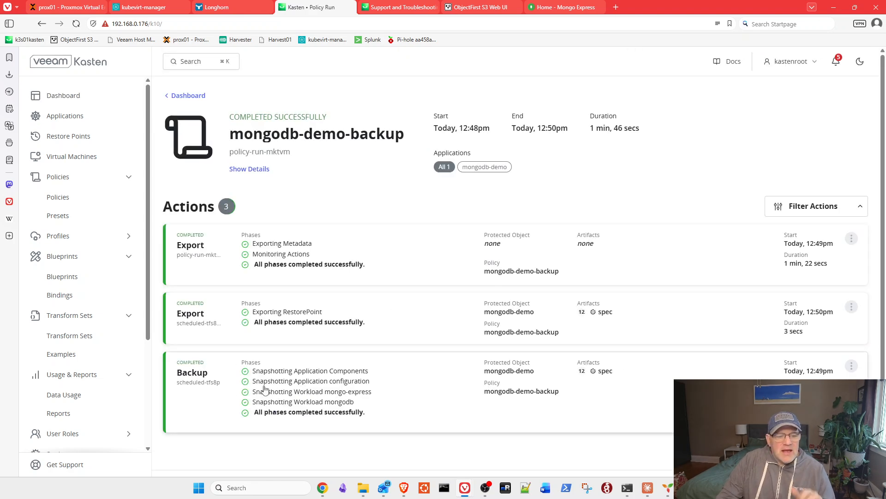
pyautogui.click(351, 395)
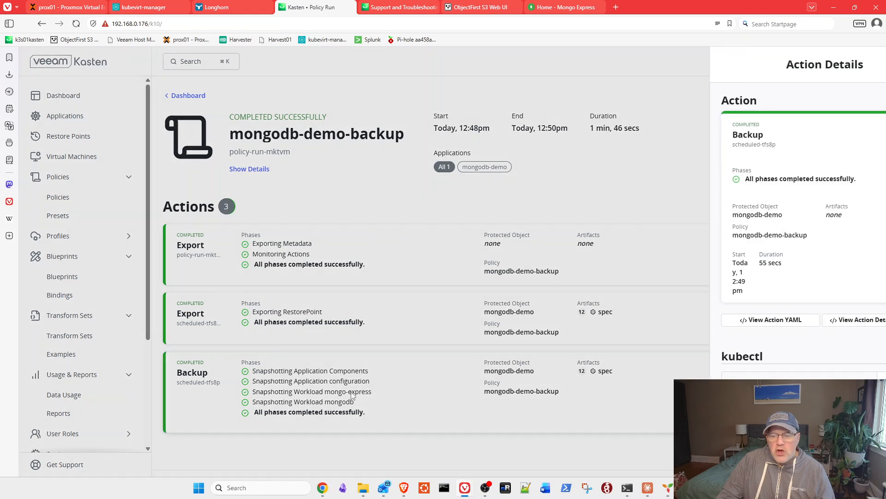
pyautogui.scroll(-2, 813, 248)
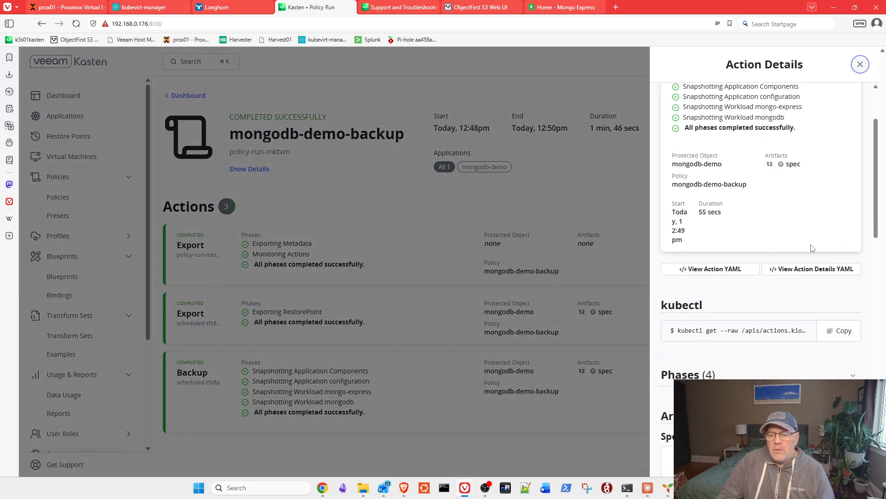
pyautogui.scroll(-2, 812, 248)
pyautogui.scroll(-7, 812, 248)
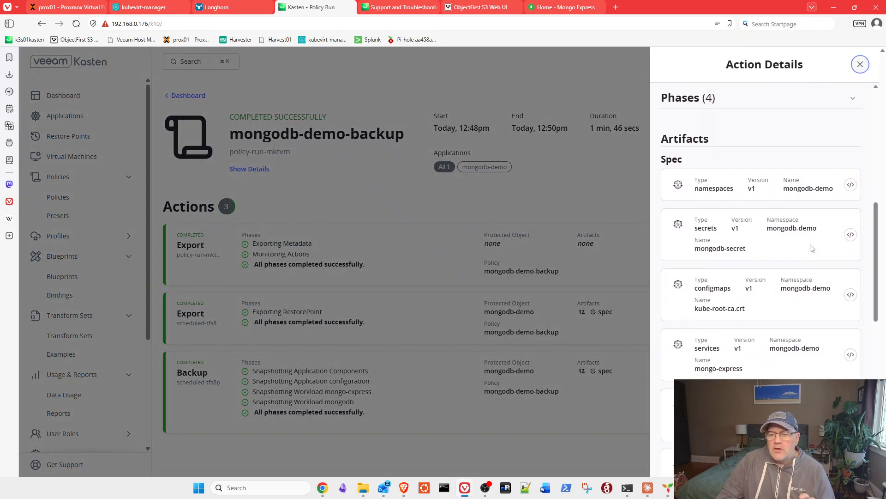
pyautogui.scroll(-7, 812, 249)
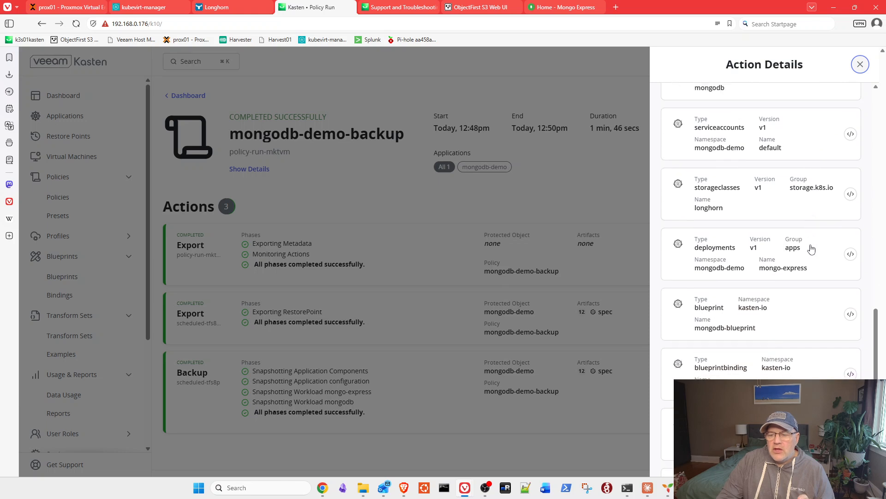
pyautogui.scroll(-1, 812, 249)
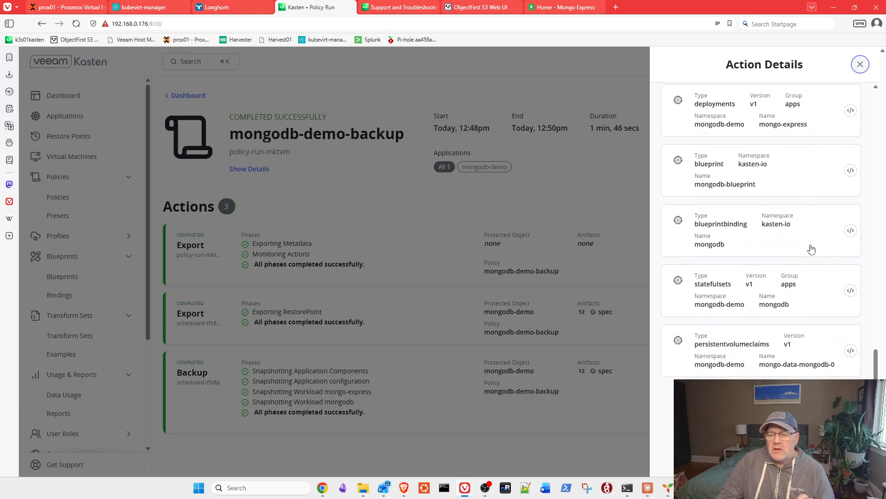
pyautogui.scroll(1, 811, 248)
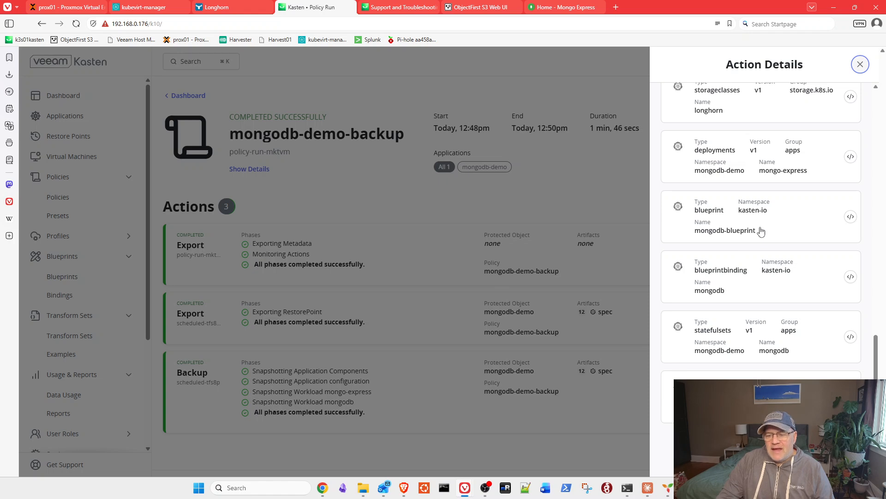
pyautogui.scroll(10, 759, 231)
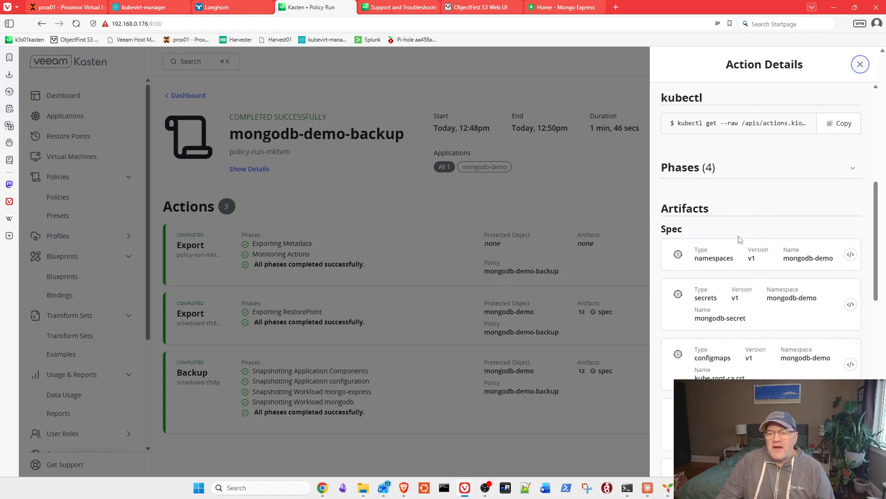
# - Expand and review the Backup action's phases, then close Action Details
pyautogui.click(849, 168)
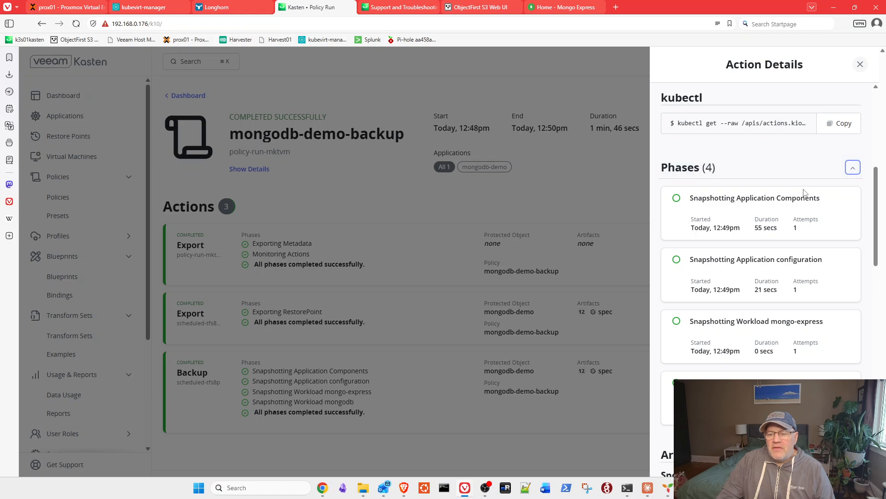
pyautogui.scroll(-2, 804, 193)
pyautogui.scroll(8, 803, 193)
pyautogui.scroll(-8, 804, 197)
pyautogui.scroll(-10, 803, 197)
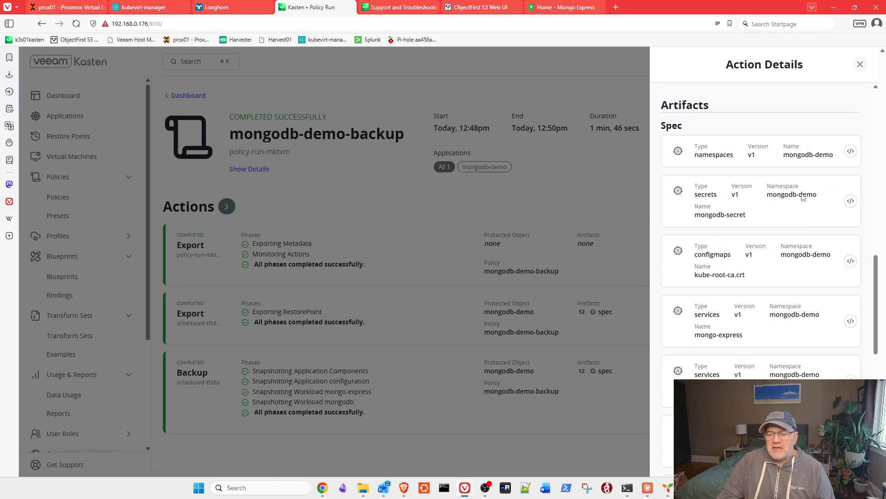
pyautogui.click(866, 66)
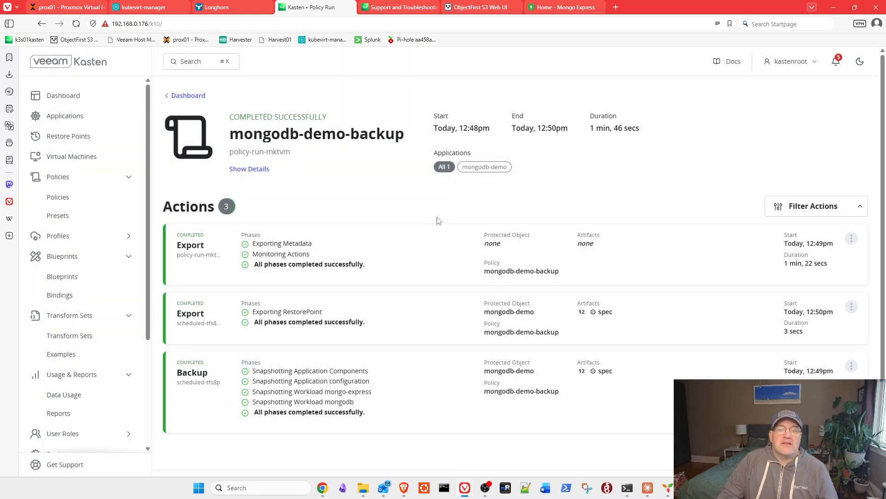